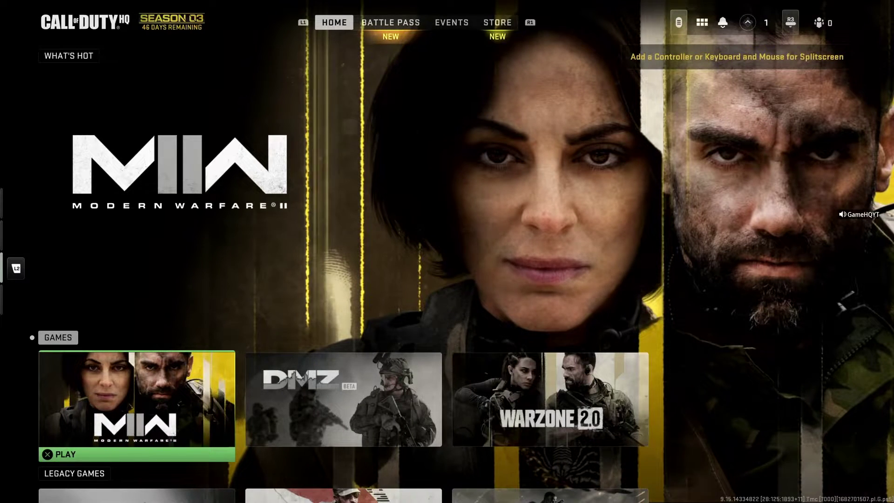
Open the Call of Duty HQ quick-access panel with its COD HQ, Battle Pass, Store and Social shortcuts
key("Escape")
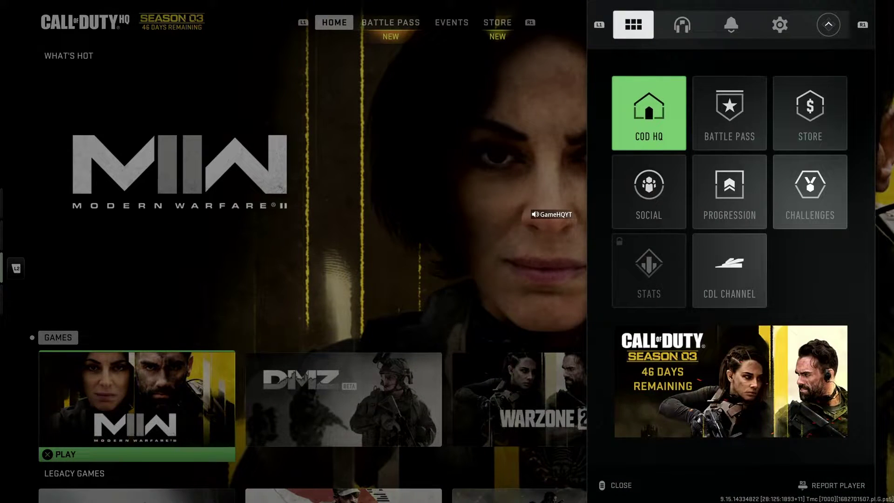
Go to the Settings tab and open Audio, showing Home Theater mix and Master Volume 100
key("Right")
key("Right")
key("Right")
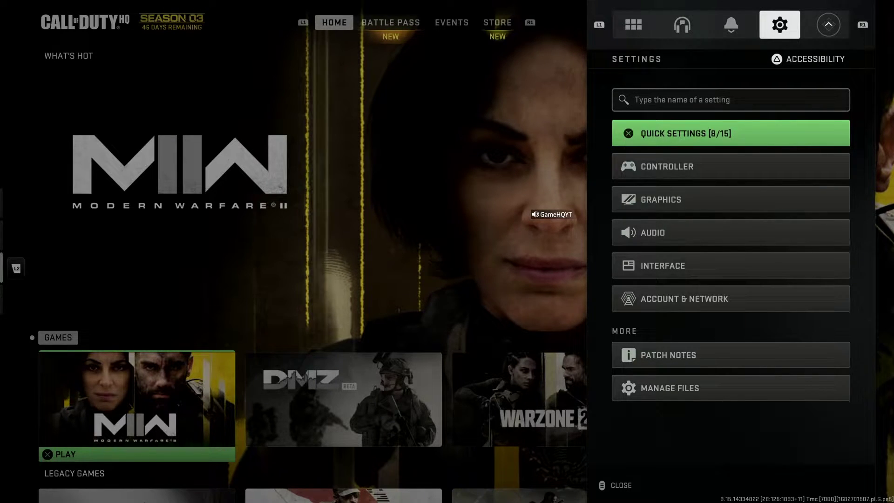
key("Down")
key("Down")
key("Down")
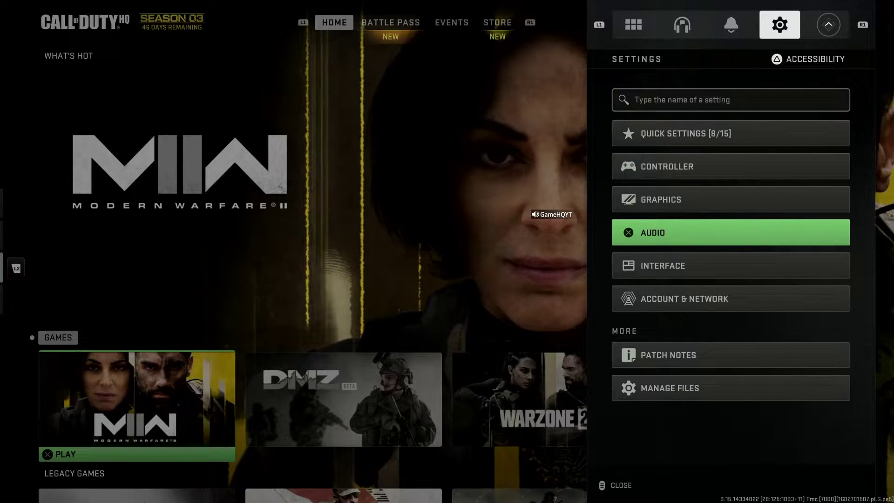
key("Return")
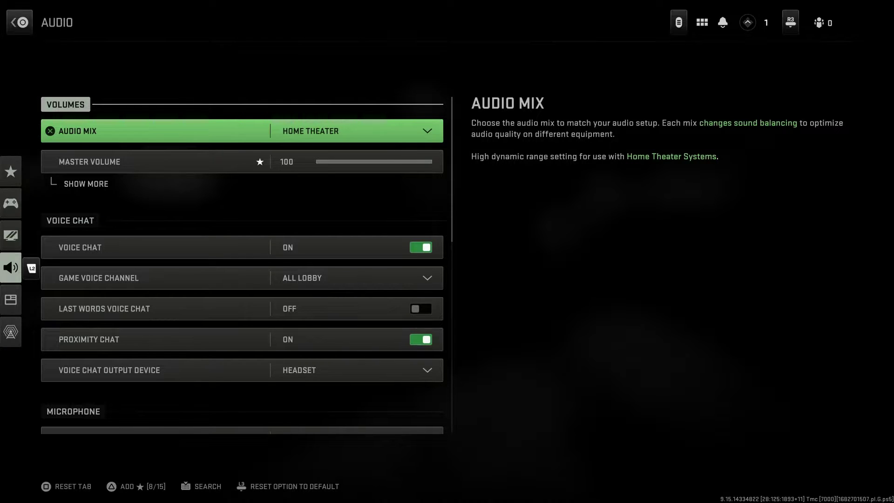
Toggle Voice Chat off and back on, confirm Game Voice Channel is All Lobby, then exit HQ
key("Down")
key("Down")
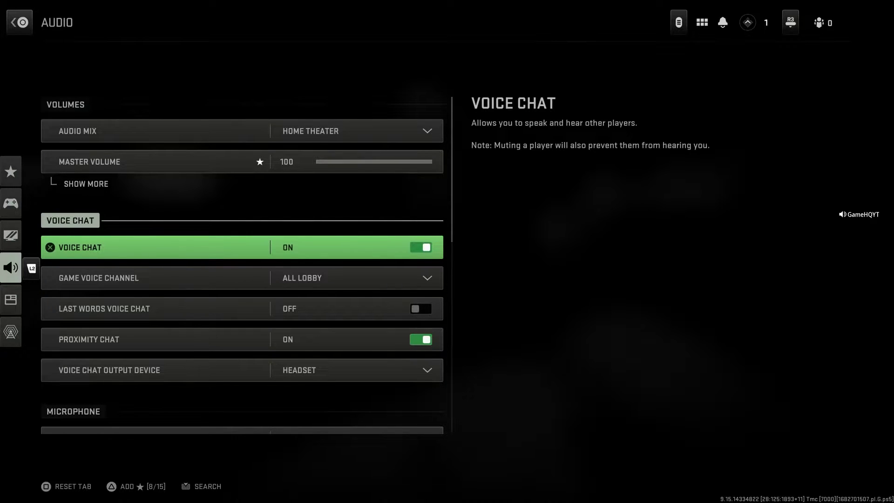
key("Return")
key("Return")
key("Down")
key("Return")
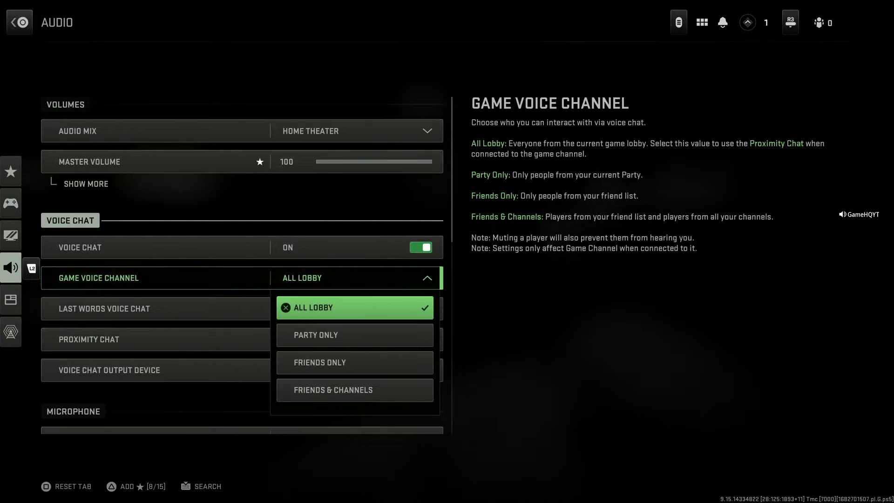
key("Return")
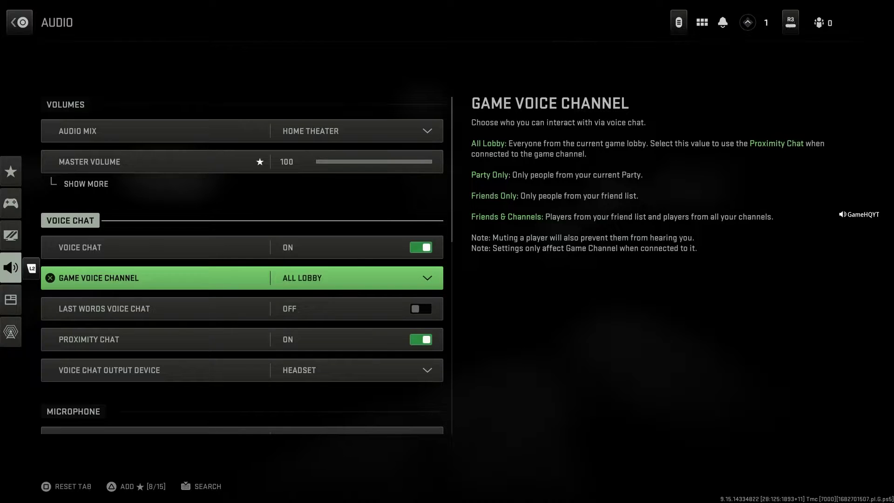
left_click(241, 247)
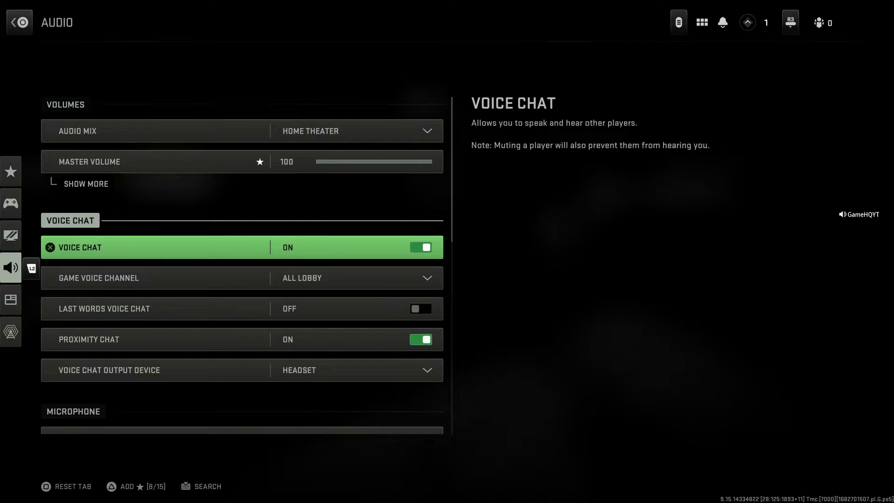
key("Escape")
key("Escape")
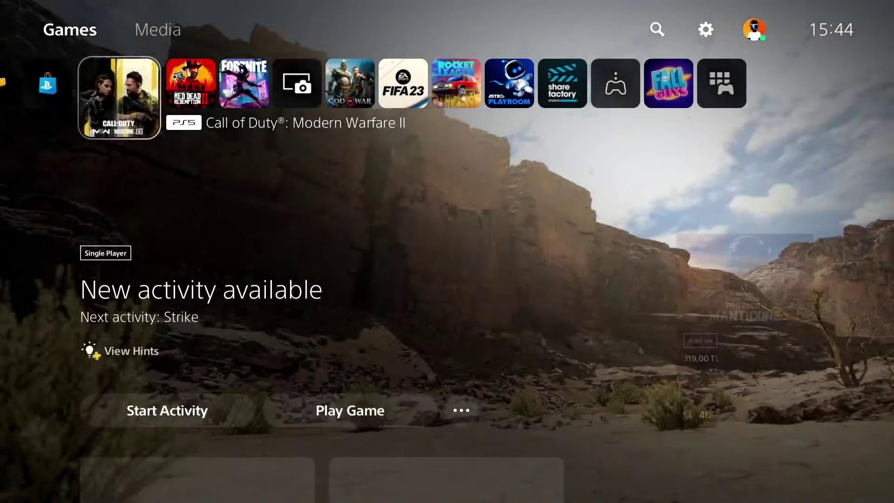
Close the running Call of Duty game and move along the home row to Game Library
key("Menu")
key("Return")
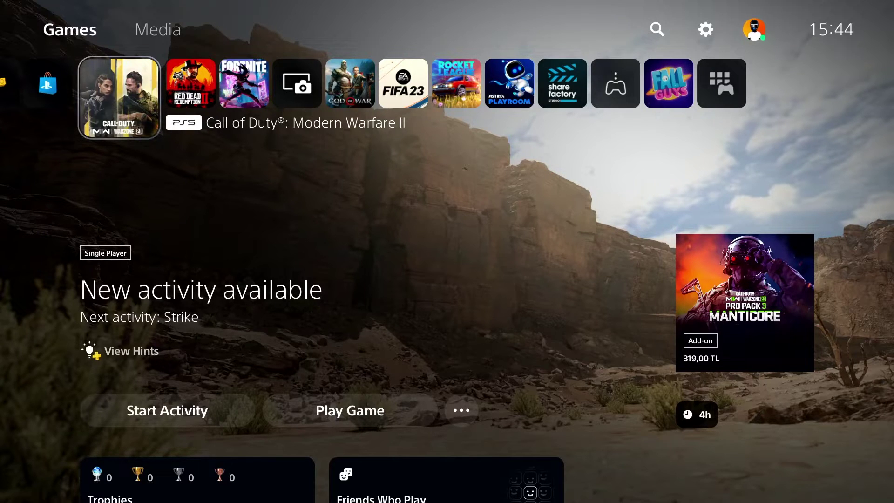
key("Menu")
key("Down")
key("Down")
key("Down")
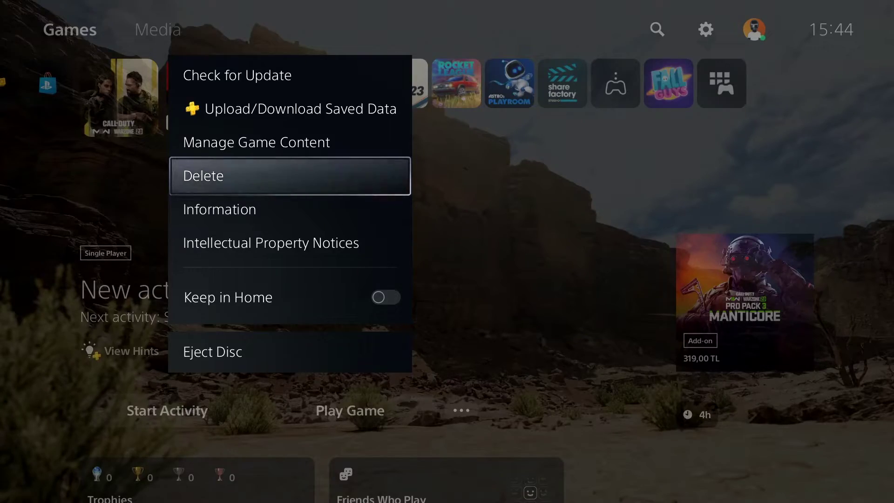
key("Escape")
key("Right")
key("Right")
key("Right")
key("Right")
key("Right")
key("Right")
key("Right")
key("Right")
key("Right")
key("Right")
key("Right")
key("Right")
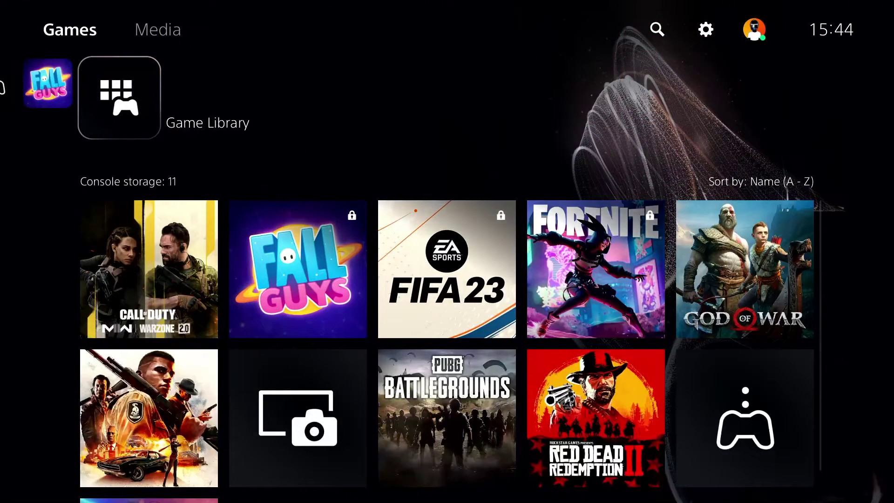
Look over the installed games in Game Library, then head up to the Settings gear
key("Return")
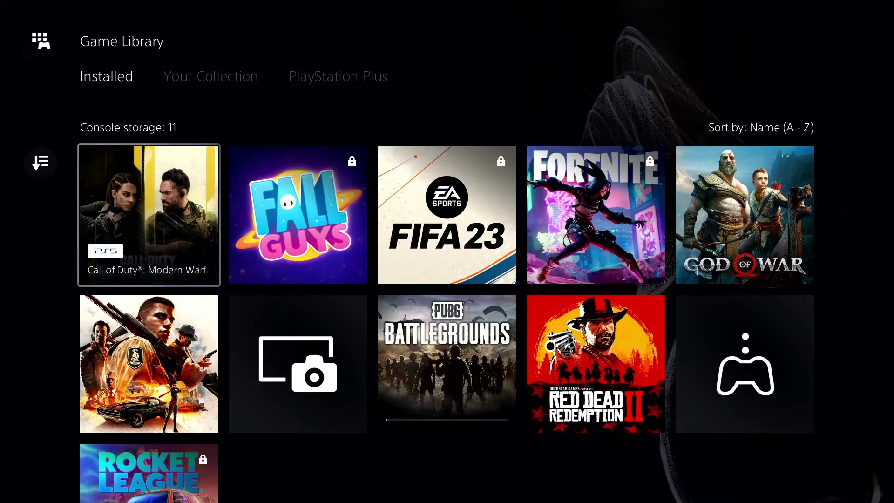
key("Up")
key("Up")
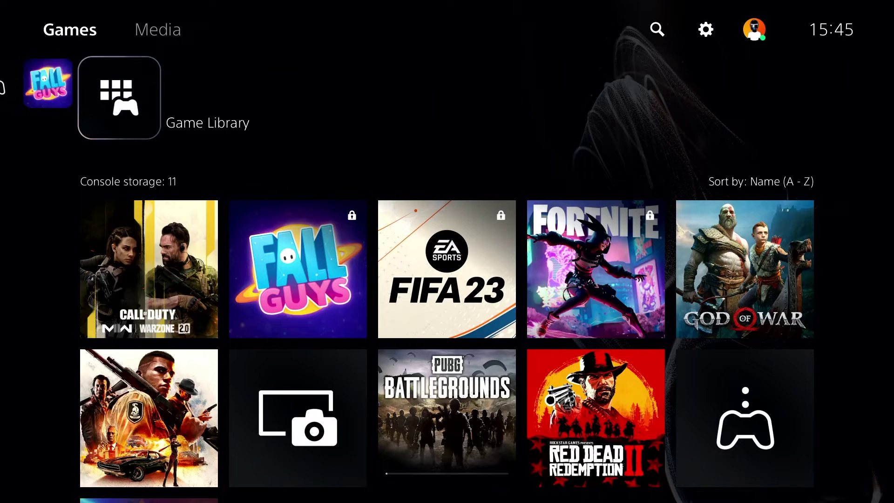
key("Up")
key("Right")
key("Right")
key("Left")
Open Settings > System > System Software Update and Settings
key("Return")
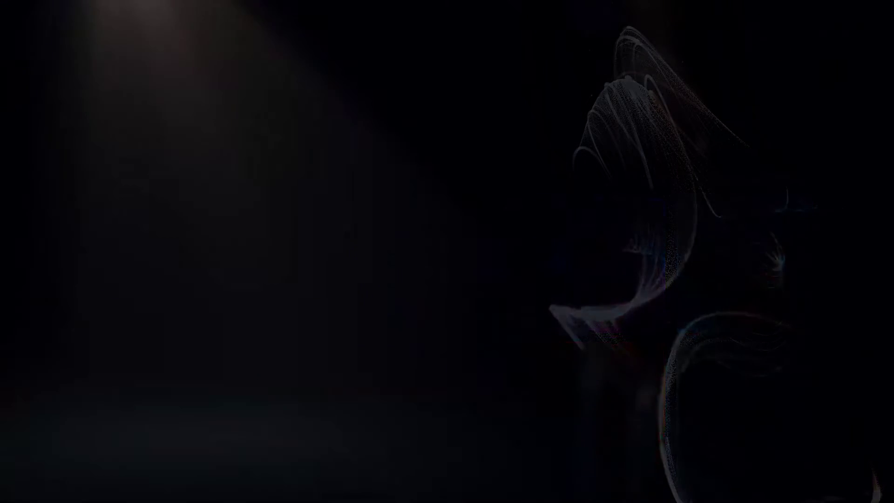
key("Down")
key("Down")
key("Down")
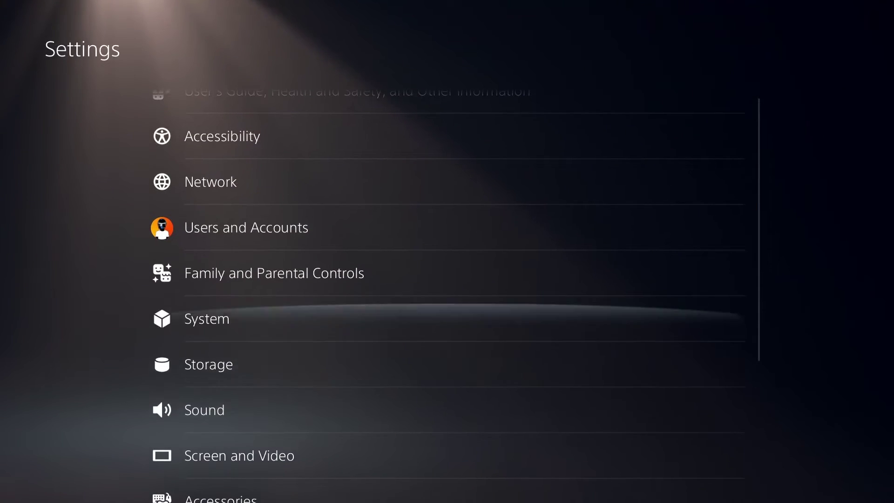
key("Return")
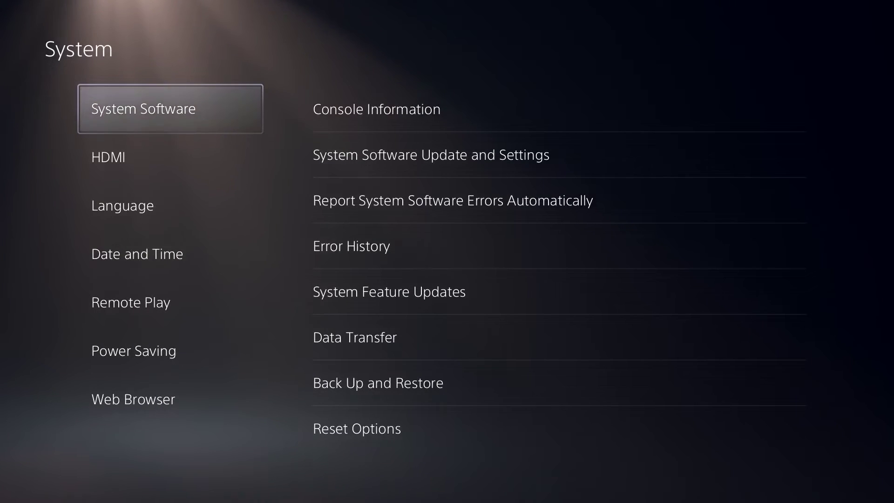
key("Right")
key("Down")
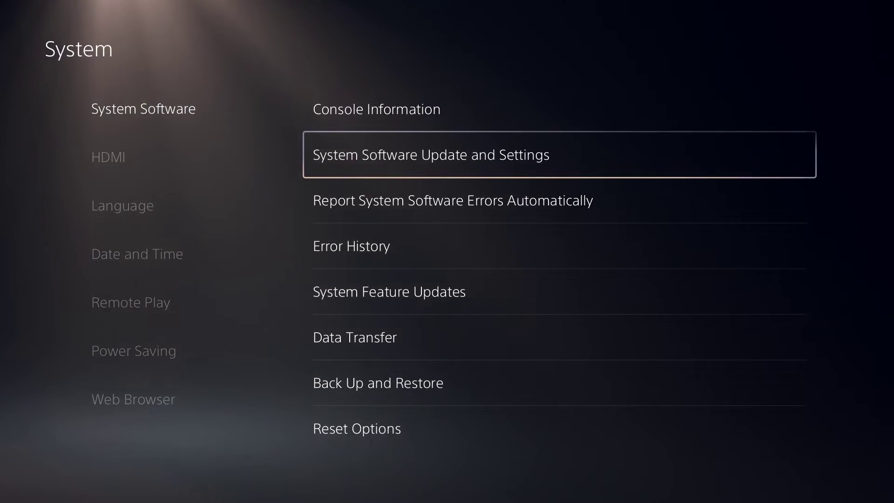
key("Return")
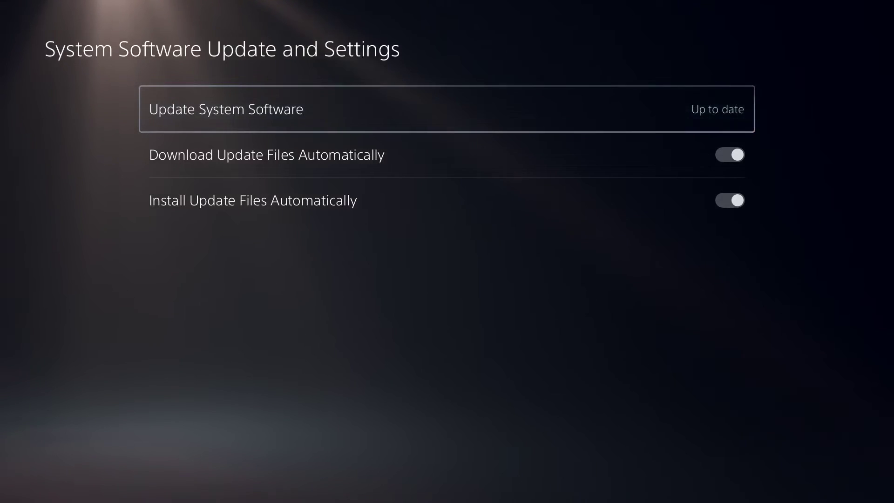
Run Update System Software using the internet and acknowledge the latest-version message
key("Return")
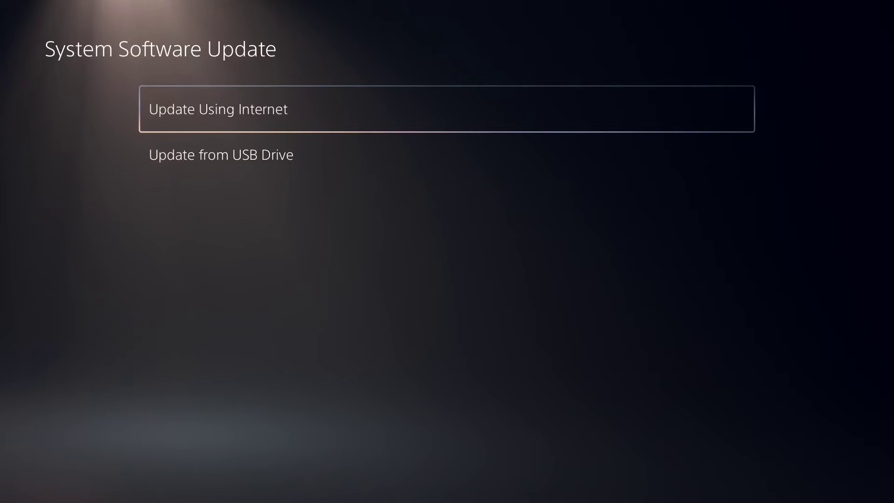
key("Down")
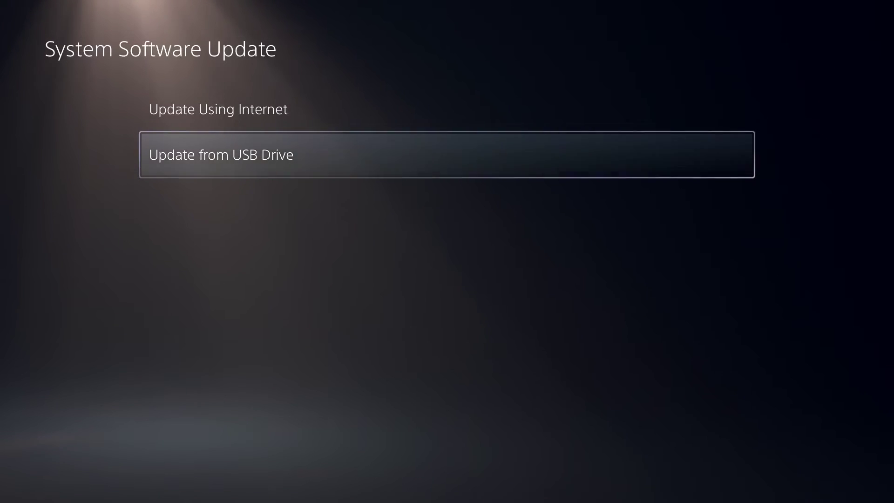
key("Up")
key("Return")
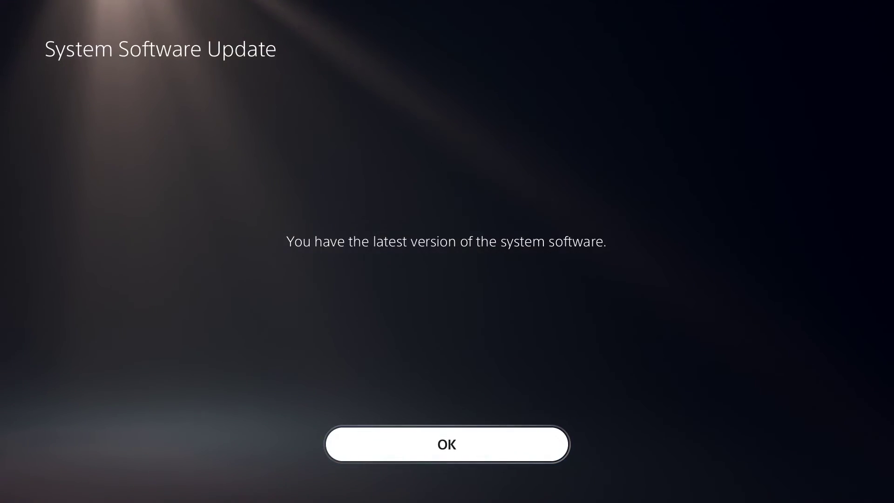
key("Return")
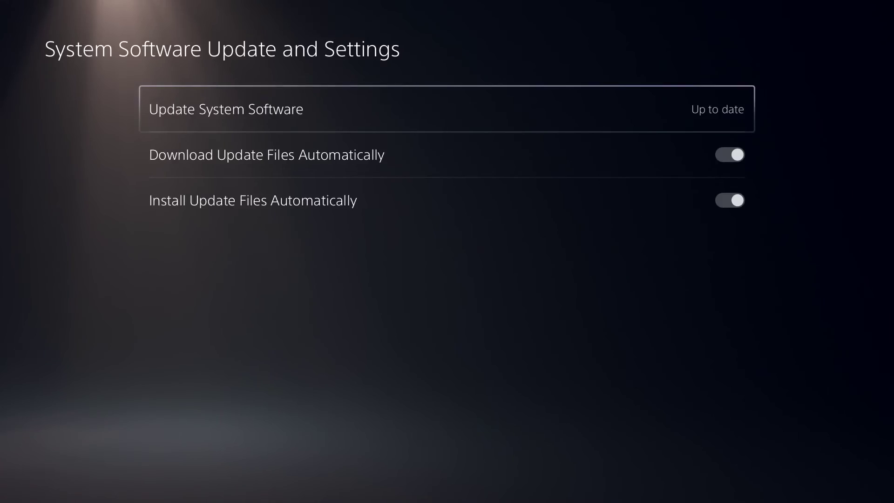
Back out of System settings to the Games home with Call of Duty: Modern Warfare II first
key("Escape")
key("Left")
key("Escape")
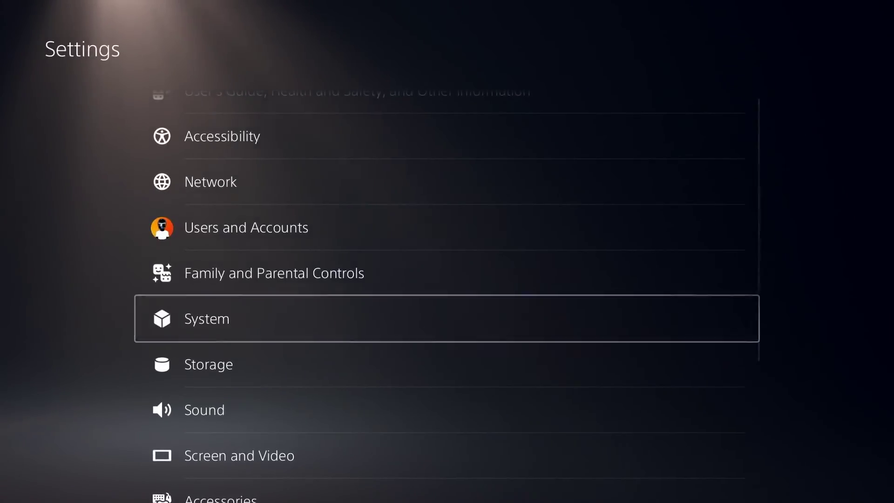
key("Escape")
key("Left")
key("Left")
key("Down")
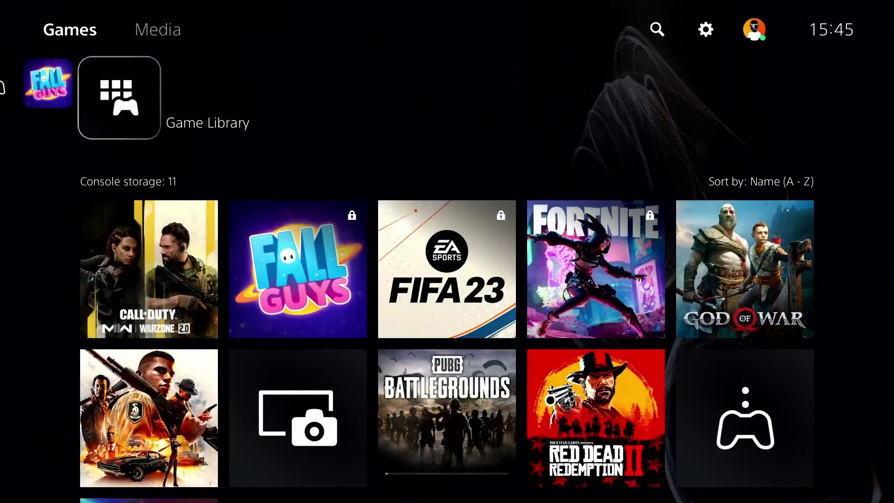
key("Escape")
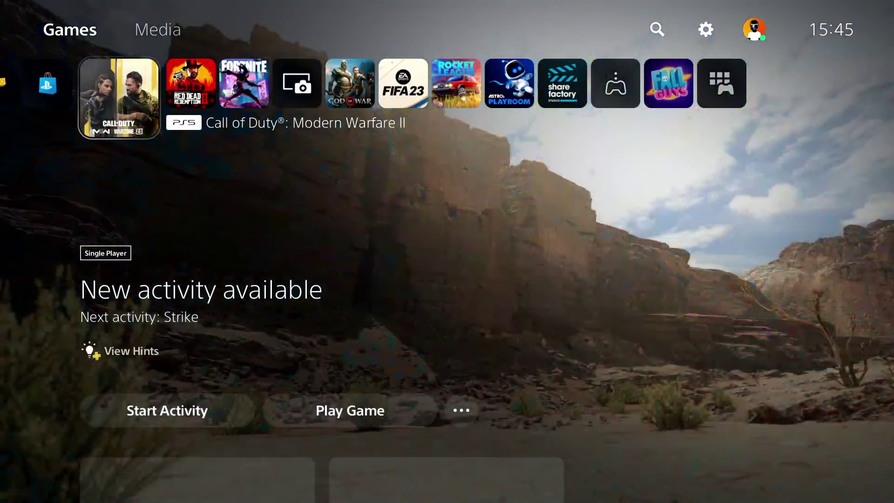